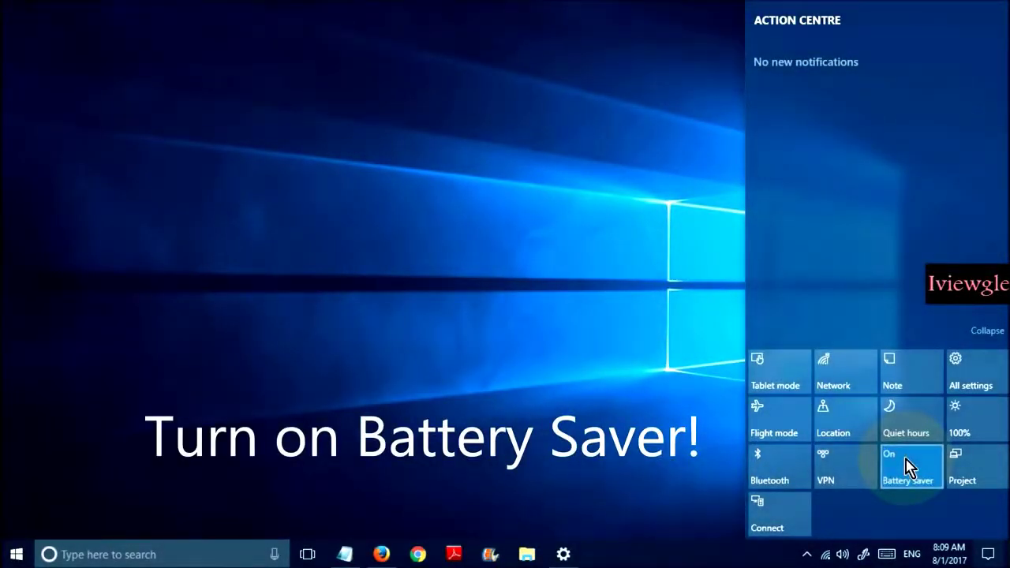
Close the Action Centre and open the Background apps page of the Privacy settings
{"action": "left_click", "coordinate": [631, 469]}
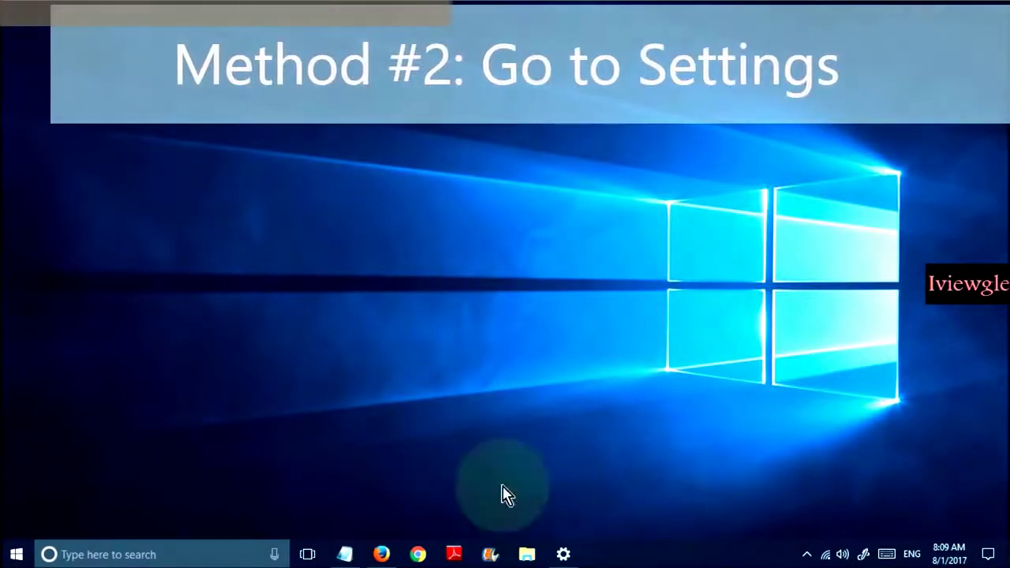
{"action": "left_click", "coordinate": [14, 555]}
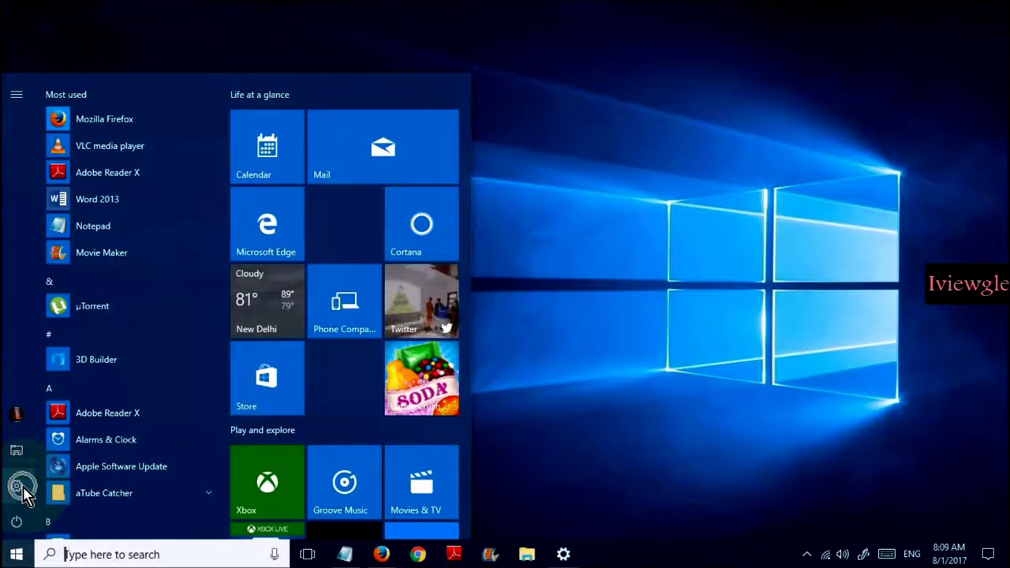
{"action": "left_click", "coordinate": [17, 488]}
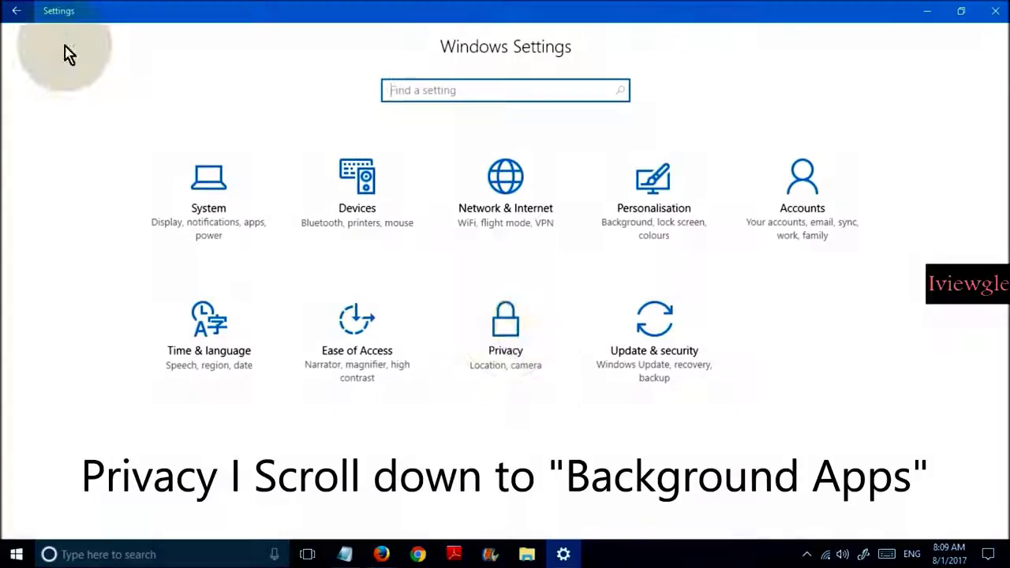
{"action": "left_click", "coordinate": [505, 336]}
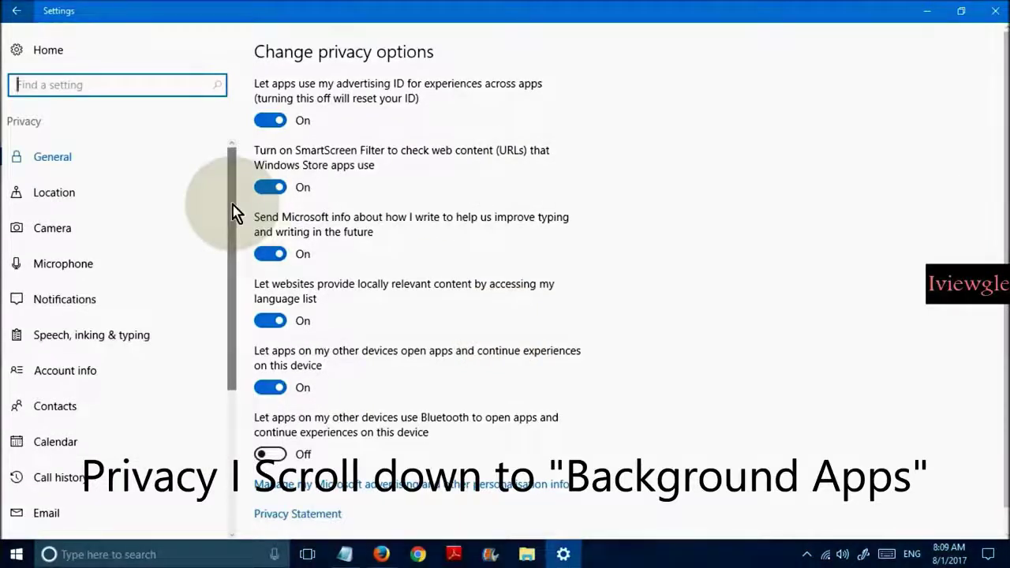
{"action": "left_click_drag", "start_coordinate": [232, 210], "coordinate": [224, 441]}
{"action": "left_click", "coordinate": [134, 462]}
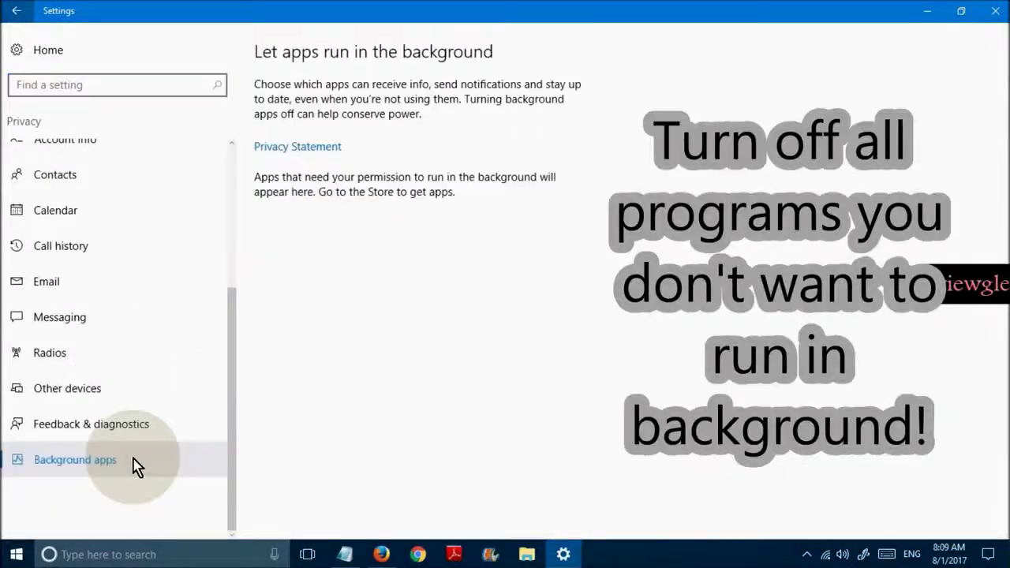
Turn off background running for 3D Builder, Calculator and Candy Crush Soda Saga
{"action": "left_click", "coordinate": [546, 177]}
{"action": "left_click", "coordinate": [546, 267]}
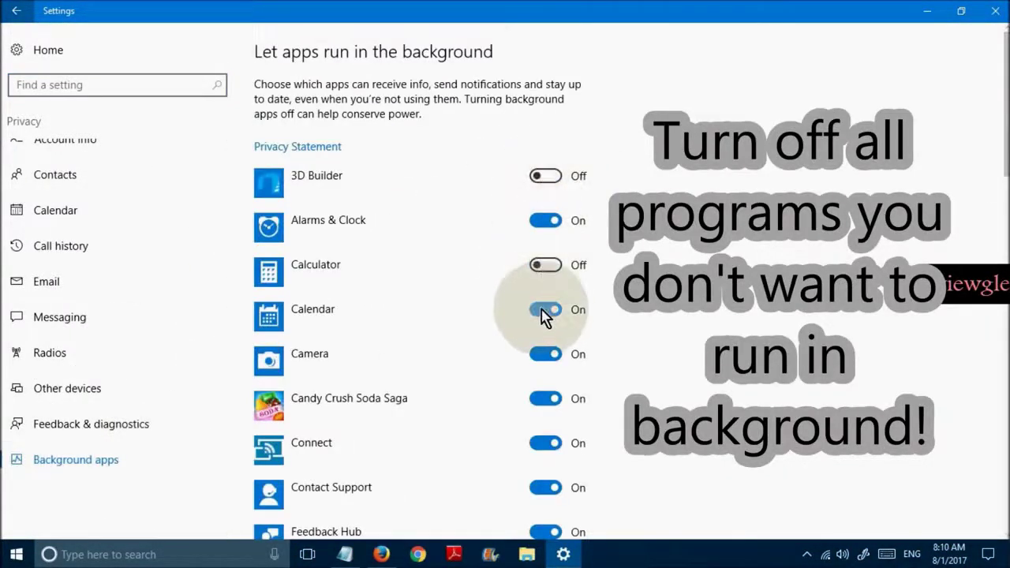
{"action": "scroll", "coordinate": [535, 239], "scroll_direction": "down", "scroll_amount": 2}
{"action": "left_click", "coordinate": [536, 235]}
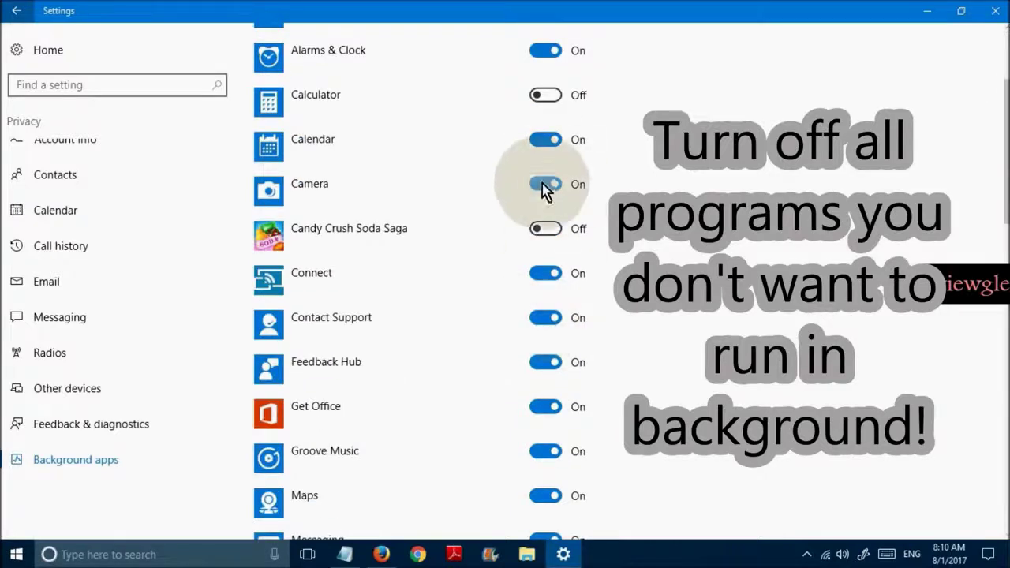
Turn off background running for Camera, Contact Support, Feedback Hub, Get Office and Groove Music
{"action": "left_click", "coordinate": [545, 318]}
{"action": "left_click", "coordinate": [544, 362]}
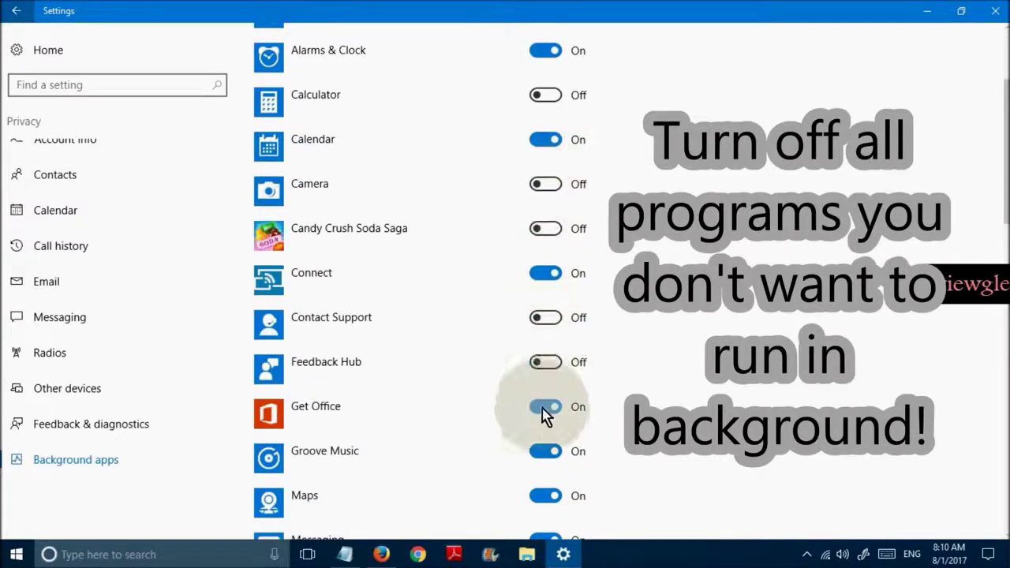
{"action": "left_click", "coordinate": [544, 407]}
{"action": "scroll", "coordinate": [990, 251], "scroll_direction": "down", "scroll_amount": 3}
{"action": "scroll", "coordinate": [545, 119], "scroll_direction": "up", "scroll_amount": 5}
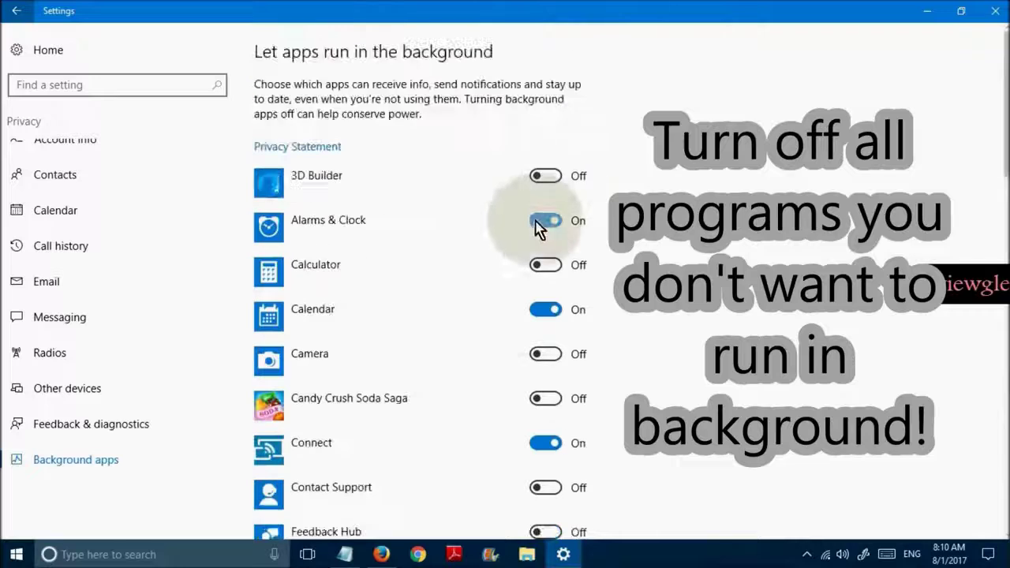
{"action": "scroll", "coordinate": [548, 254], "scroll_direction": "down", "scroll_amount": 3}
{"action": "left_click", "coordinate": [549, 251]}
Turn off background running for Microsoft Solitaire Collection, Microsoft Wi-Fi, OneNote, Paid Wi-Fi & Cellular and People
{"action": "scroll", "coordinate": [994, 157], "scroll_direction": "down", "scroll_amount": 4}
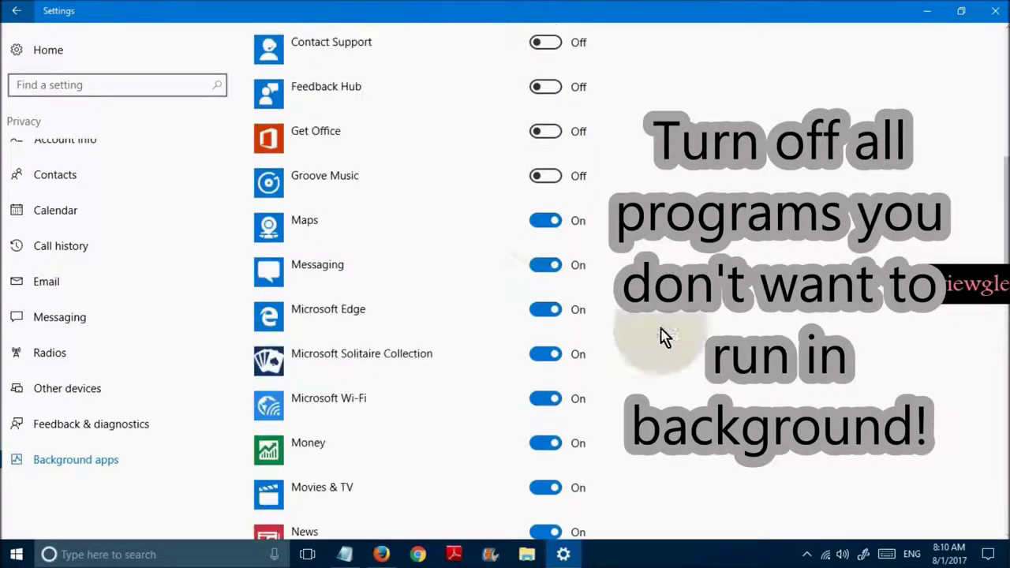
{"action": "left_click", "coordinate": [545, 354]}
{"action": "left_click", "coordinate": [546, 399]}
{"action": "scroll", "coordinate": [990, 284], "scroll_direction": "down", "scroll_amount": 5}
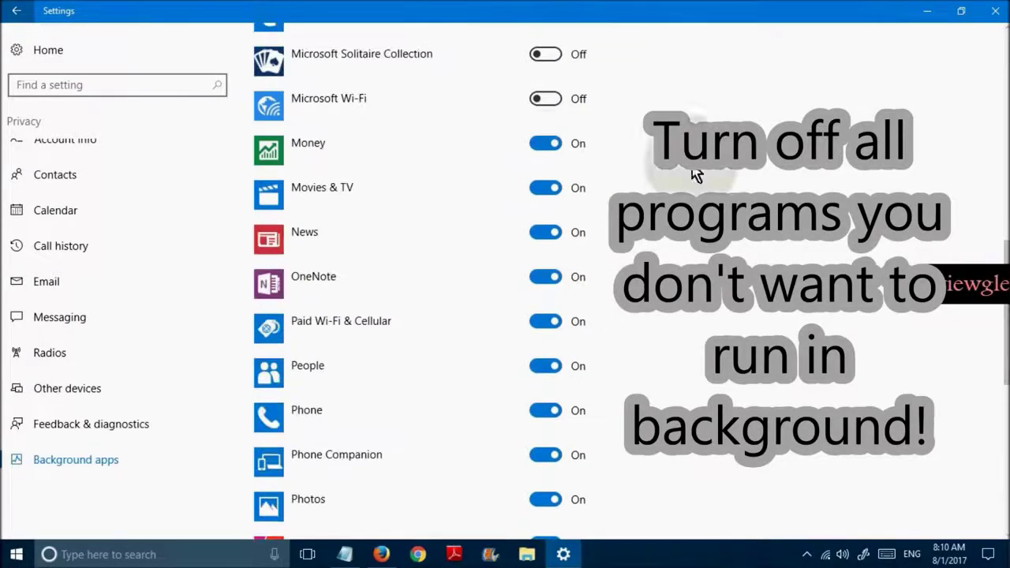
{"action": "left_click", "coordinate": [546, 277]}
{"action": "left_click", "coordinate": [546, 322]}
{"action": "left_click", "coordinate": [546, 365]}
Turn off background running for five more unneeded apps further down the list, below People
{"action": "scroll", "coordinate": [546, 365], "scroll_direction": "down", "scroll_amount": 4}
{"action": "left_click", "coordinate": [547, 160]}
{"action": "left_click", "coordinate": [546, 248]}
{"action": "left_click", "coordinate": [546, 292]}
{"action": "left_click", "coordinate": [546, 337]}
{"action": "left_click", "coordinate": [546, 381]}
Turn off background running for the unneeded apps at the end of the list and return to the desktop
{"action": "scroll", "coordinate": [692, 281], "scroll_direction": "down", "scroll_amount": 4}
{"action": "left_click", "coordinate": [546, 198]}
{"action": "left_click", "coordinate": [546, 243]}
{"action": "left_click", "coordinate": [544, 284]}
{"action": "left_click", "coordinate": [544, 335]}
{"action": "left_click", "coordinate": [546, 376]}
{"action": "left_click", "coordinate": [546, 420]}
{"action": "left_click", "coordinate": [546, 466]}
{"action": "scroll", "coordinate": [949, 376], "scroll_direction": "down", "scroll_amount": 1}
{"action": "left_click", "coordinate": [546, 469]}
{"action": "key", "text": "super+d"}
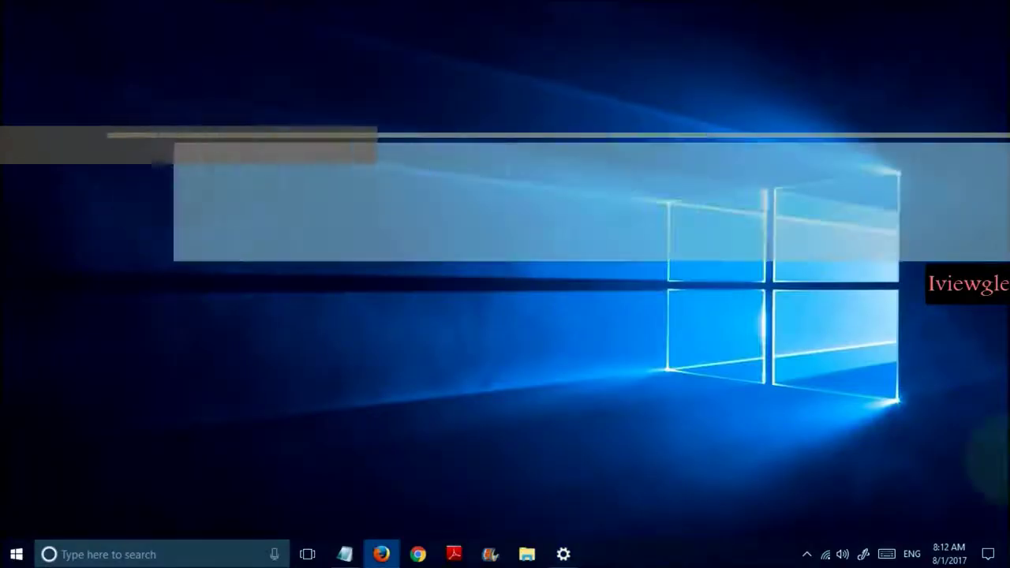
Switch Bluetooth on and back off in the Action Centre, and close it
{"action": "left_click", "coordinate": [988, 554]}
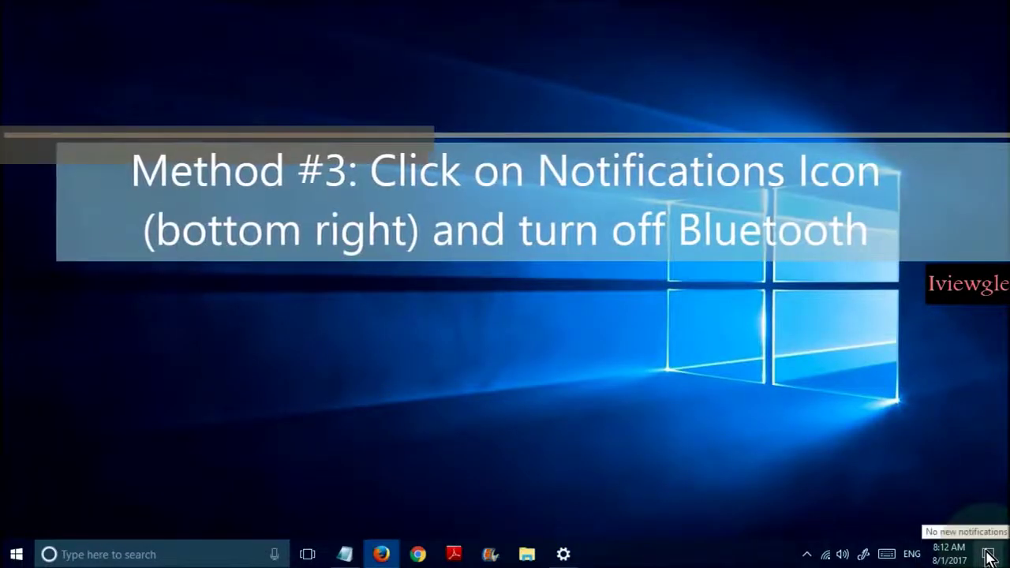
{"action": "left_click", "coordinate": [778, 473]}
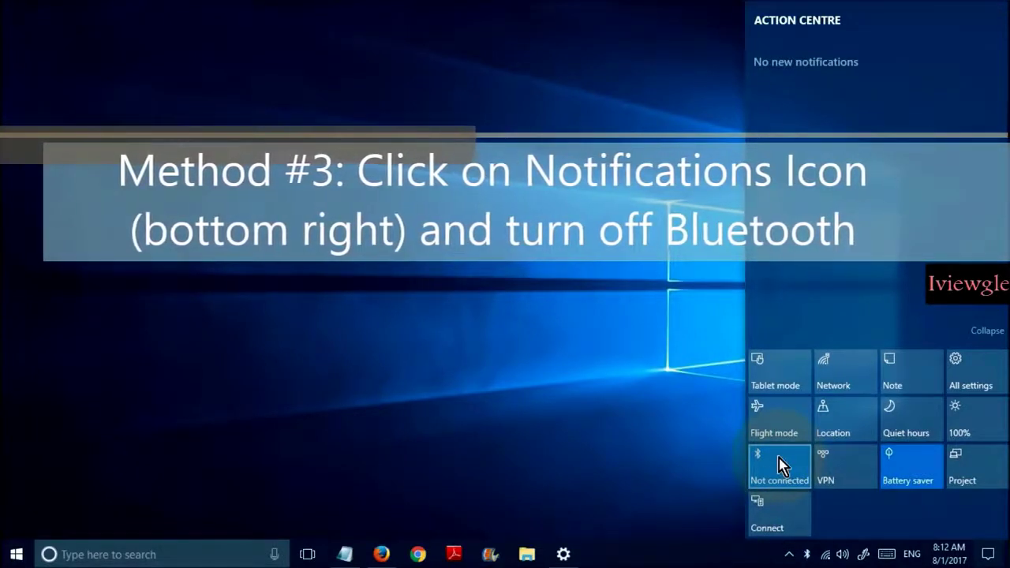
{"action": "left_click", "coordinate": [778, 459]}
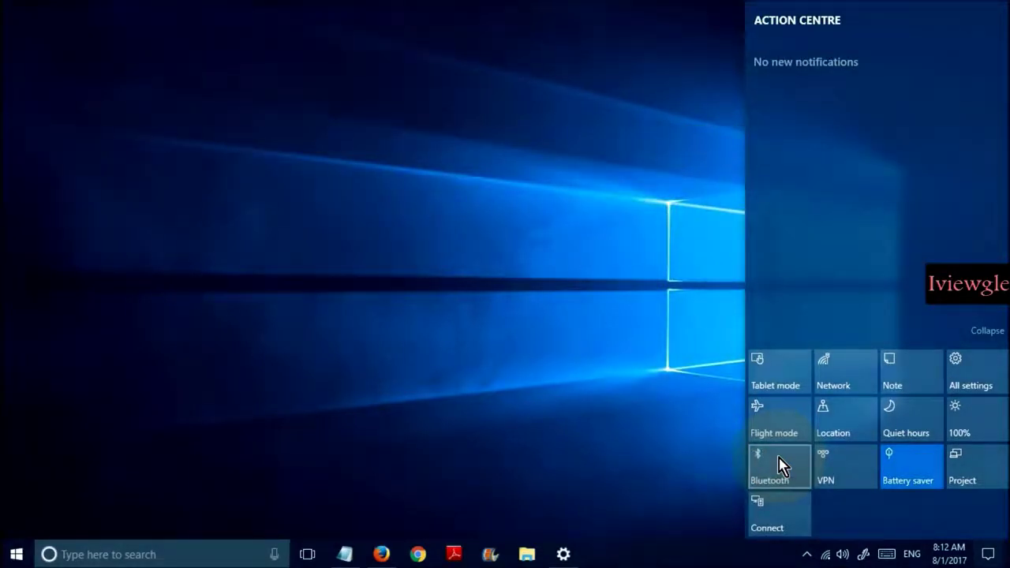
{"action": "left_click", "coordinate": [579, 428]}
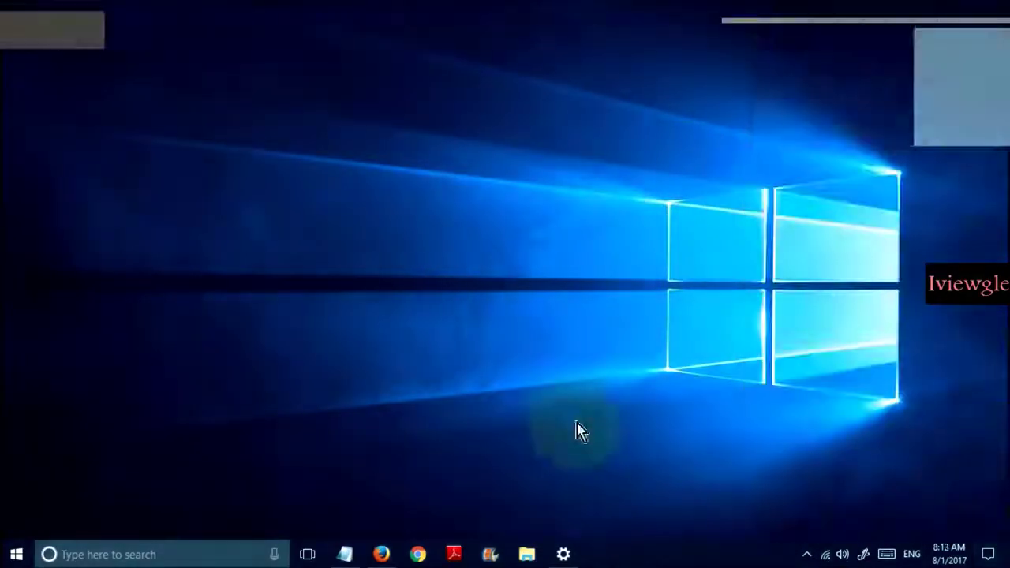
Run the Power troubleshooter from the Control Panel's Troubleshooting page, reached through System and Security and Security and Maintenance
{"action": "right_click", "coordinate": [22, 554]}
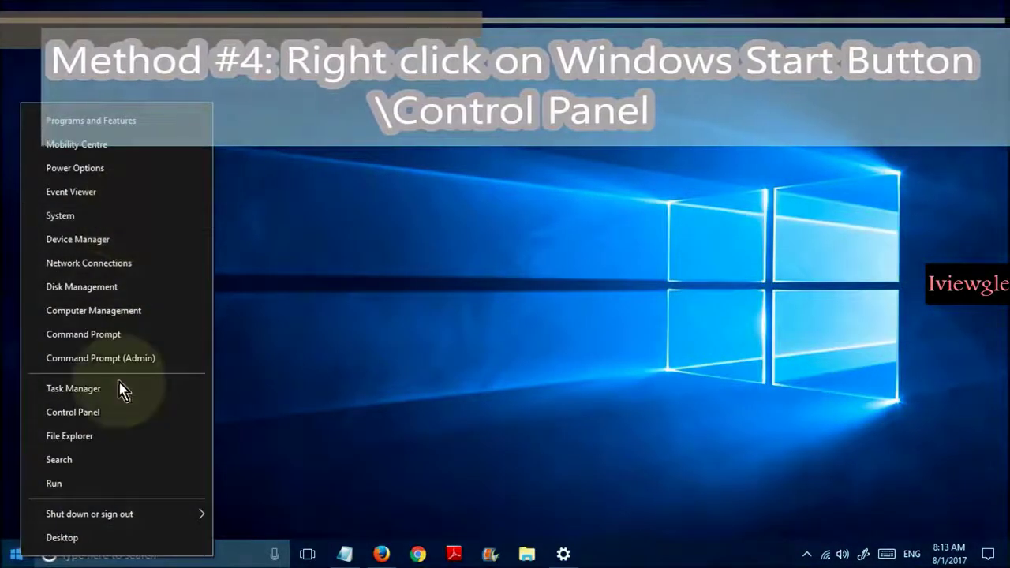
{"action": "left_click", "coordinate": [104, 422]}
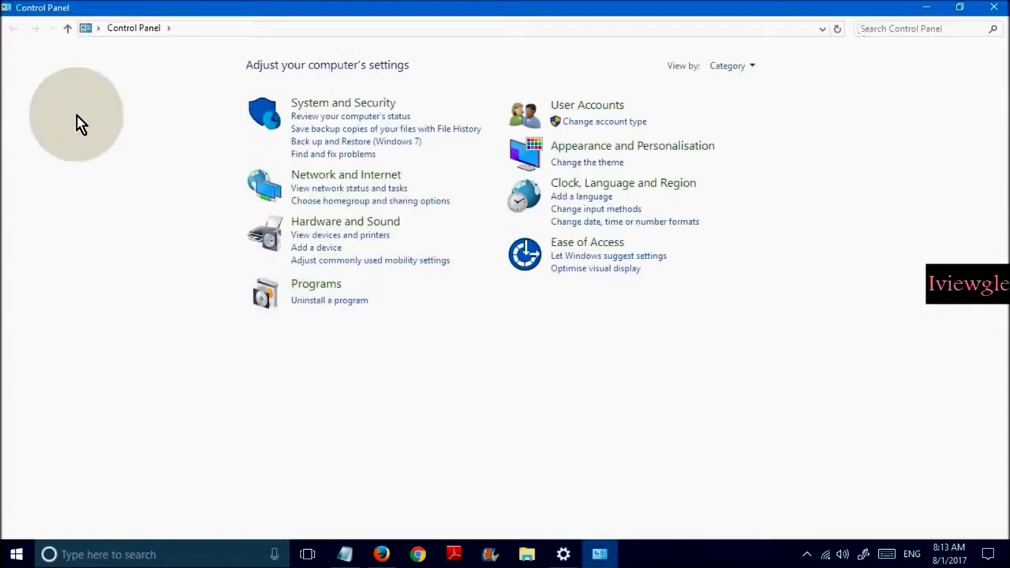
{"action": "left_click", "coordinate": [361, 108]}
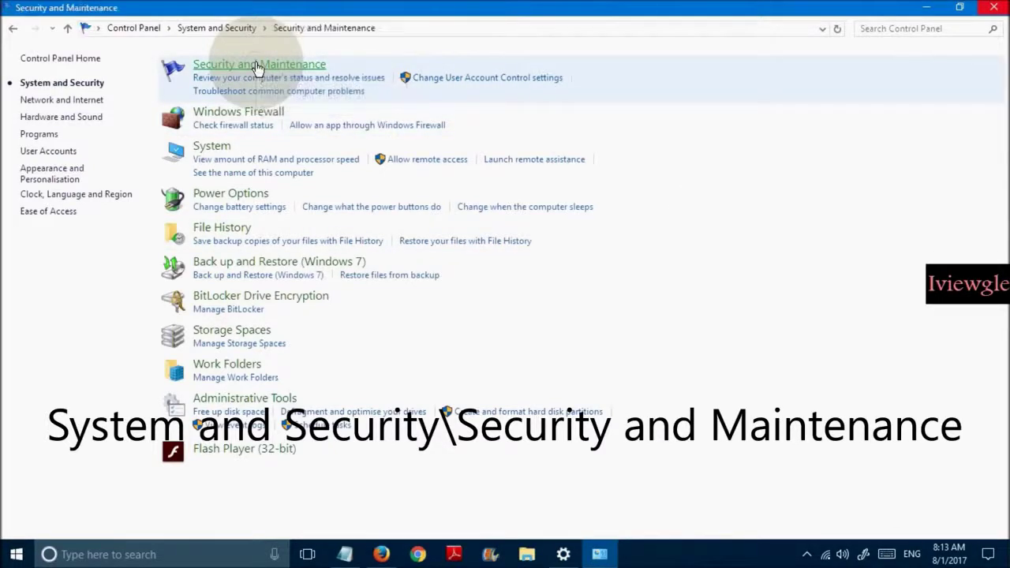
{"action": "left_click", "coordinate": [258, 67]}
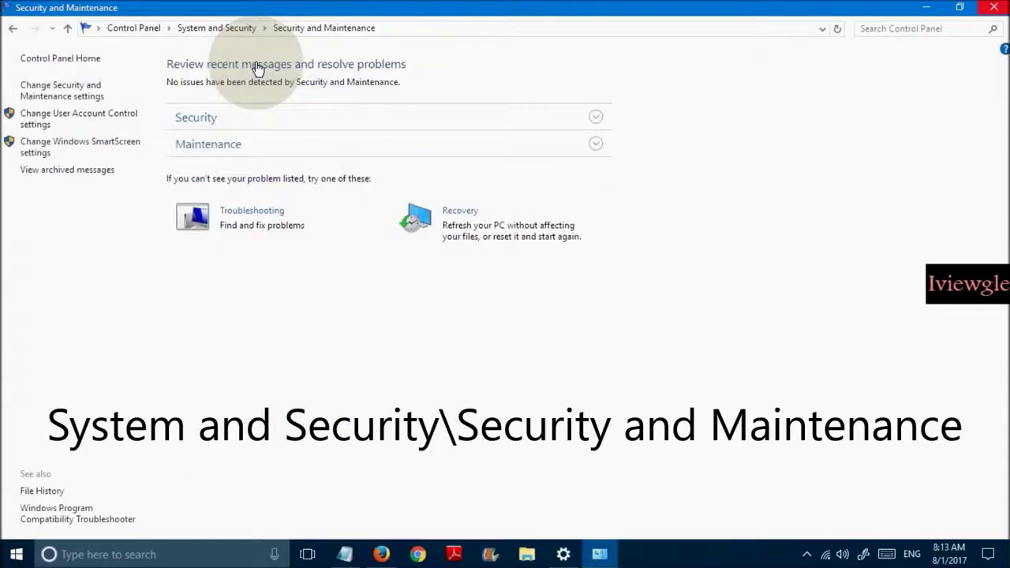
{"action": "left_click", "coordinate": [251, 211]}
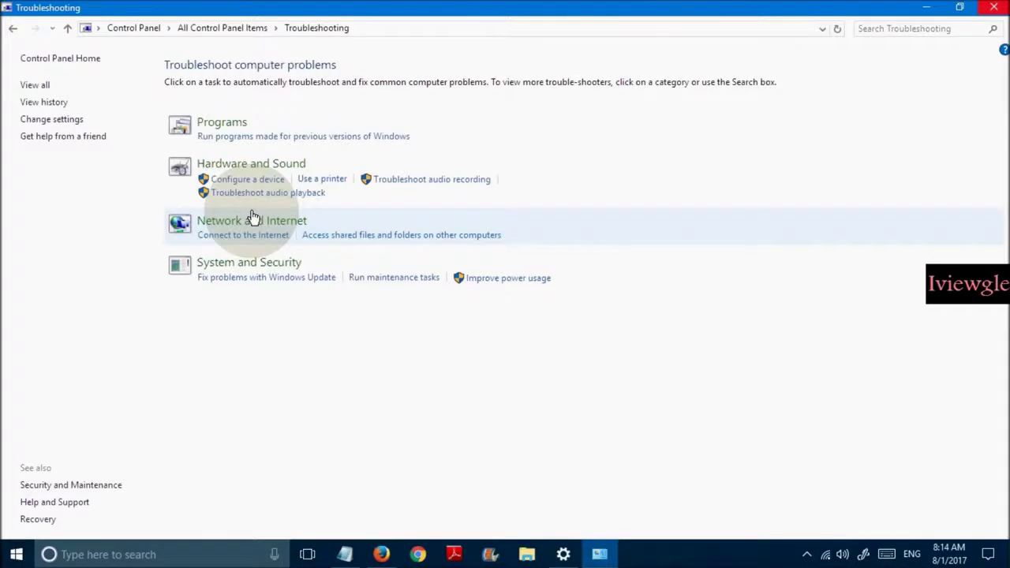
{"action": "left_click", "coordinate": [505, 281]}
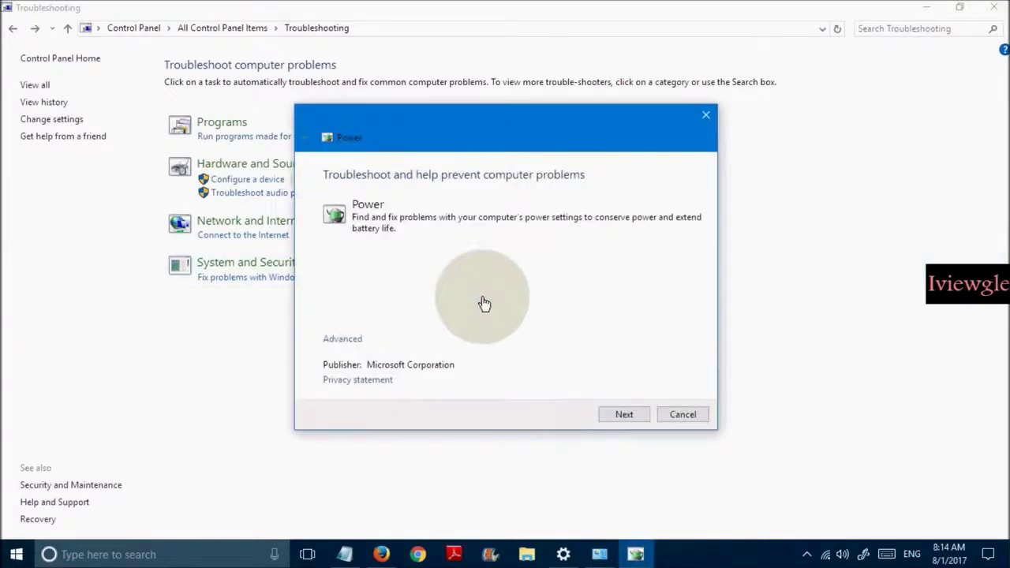
{"action": "left_click", "coordinate": [625, 415]}
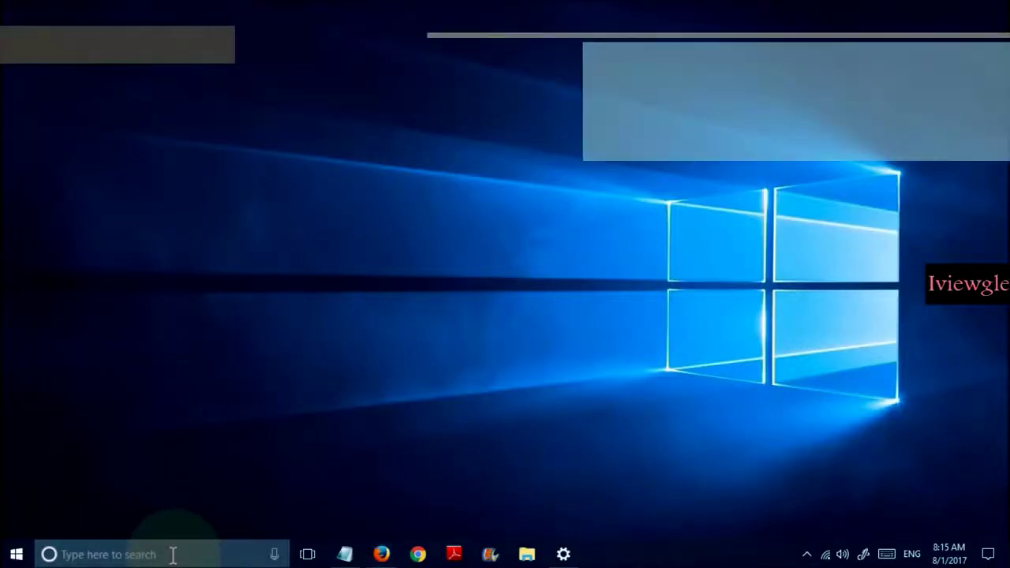
Search Windows for "services" and open the Services desktop app
{"action": "left_click", "coordinate": [171, 554]}
{"action": "type", "text": "services"}
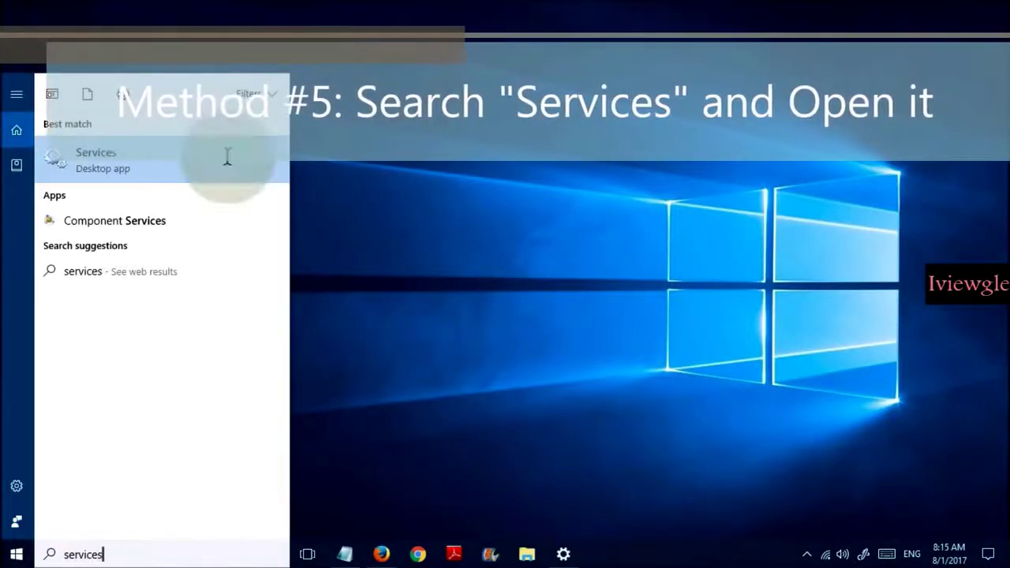
{"action": "left_click", "coordinate": [97, 159]}
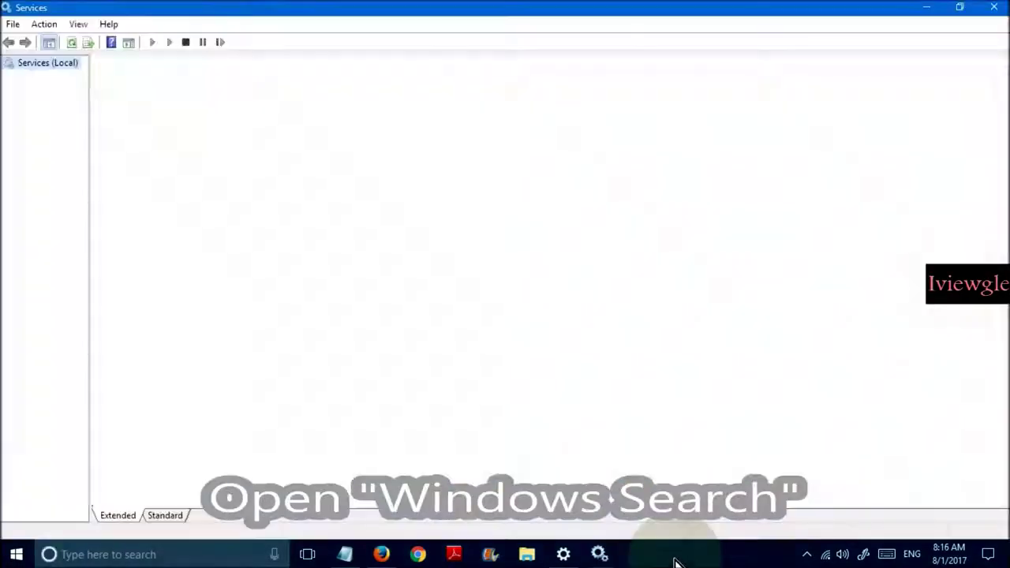
Find the Windows Search service in the list and open its properties
{"action": "left_click", "coordinate": [462, 308]}
{"action": "key", "text": "w"}
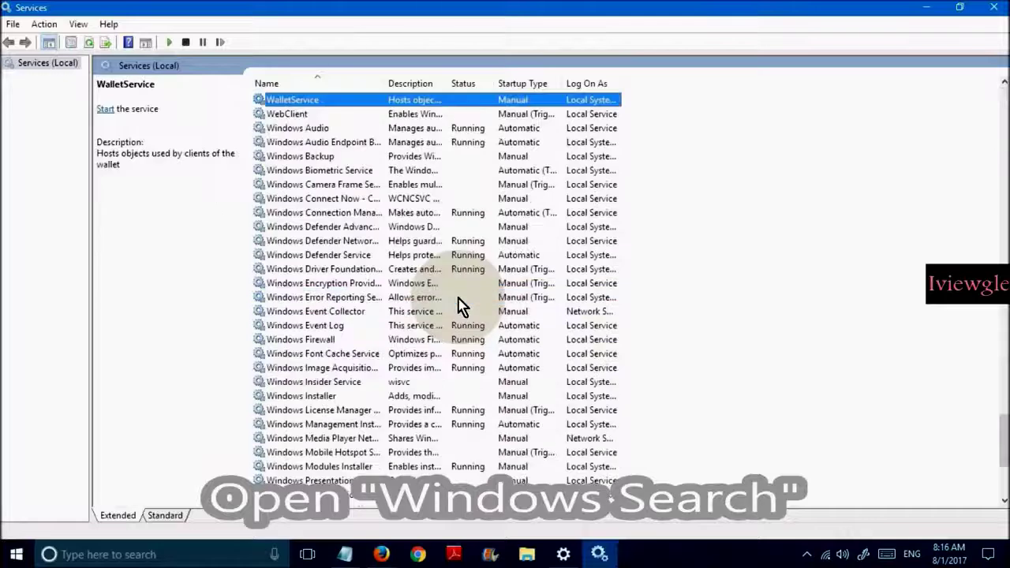
{"action": "key", "text": "w"}
{"action": "key", "text": "w"}
{"action": "key", "text": "w"}
{"action": "key", "text": "w"}
{"action": "key", "text": "w"}
{"action": "key", "text": "w"}
{"action": "key", "text": "w"}
{"action": "key", "text": "w"}
{"action": "key", "text": "w"}
{"action": "key", "text": "w"}
{"action": "key", "text": "w"}
{"action": "key", "text": "w"}
{"action": "key", "text": "w"}
{"action": "key", "text": "w"}
{"action": "key", "text": "w"}
{"action": "key", "text": "w"}
{"action": "key", "text": "w"}
{"action": "key", "text": "w"}
{"action": "key", "text": "w"}
{"action": "key", "text": "w"}
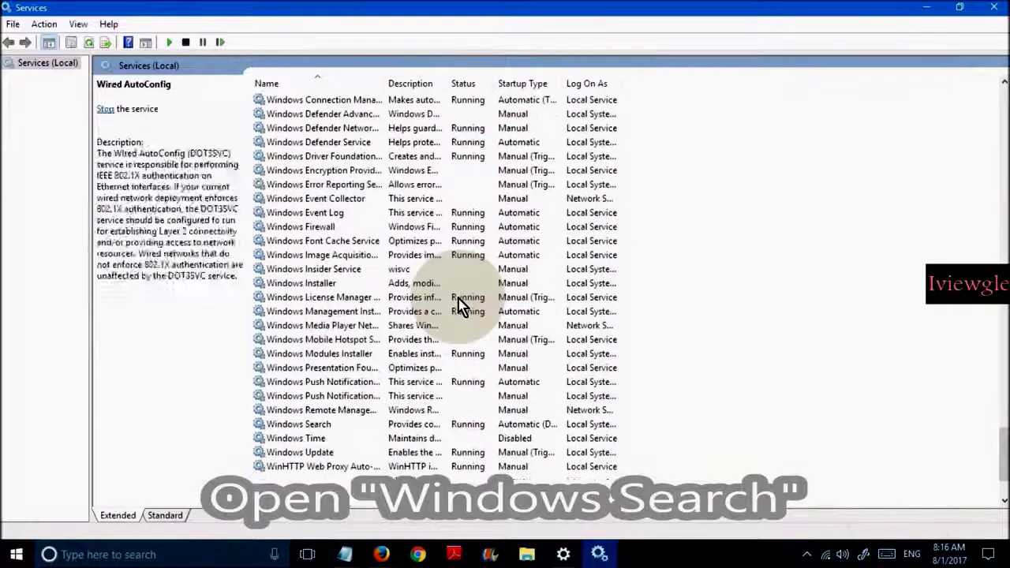
{"action": "key", "text": "Up"}
{"action": "key", "text": "Up"}
{"action": "key", "text": "Up"}
{"action": "key", "text": "Up"}
{"action": "left_click", "coordinate": [347, 424]}
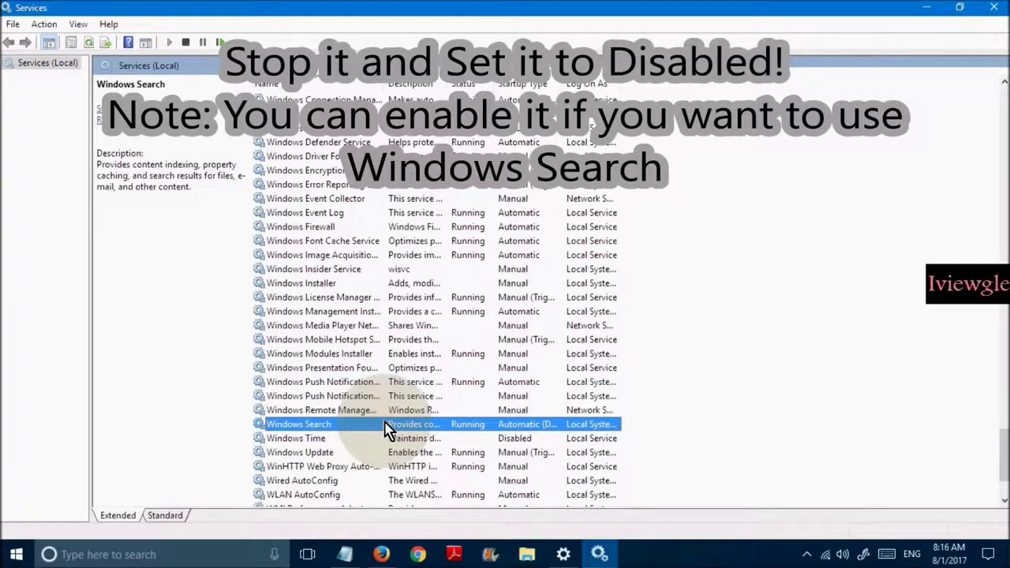
{"action": "double_click", "coordinate": [387, 426]}
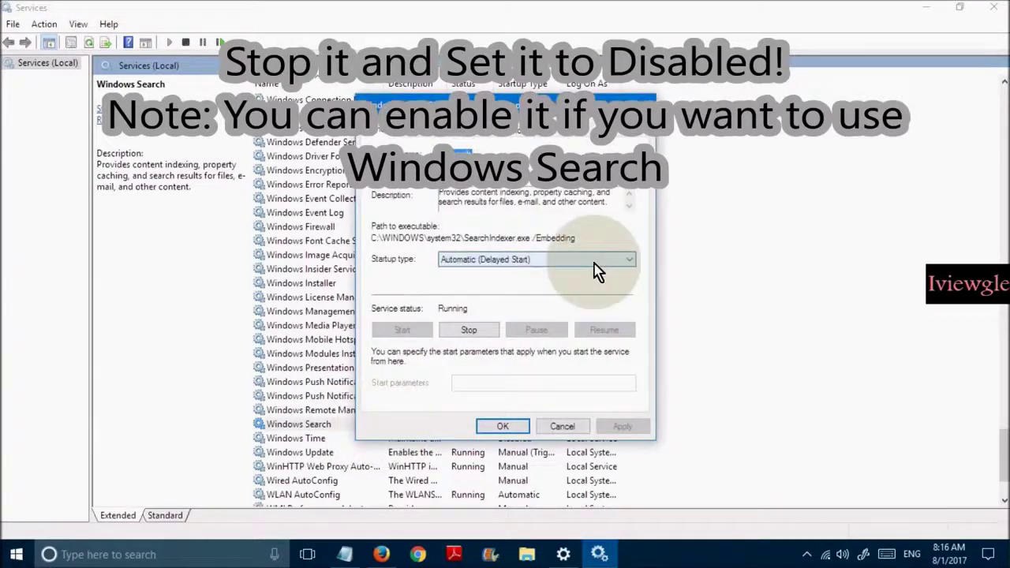
Stop the Windows Search service, set its startup type to Disabled and apply the change
{"action": "left_click", "coordinate": [483, 330]}
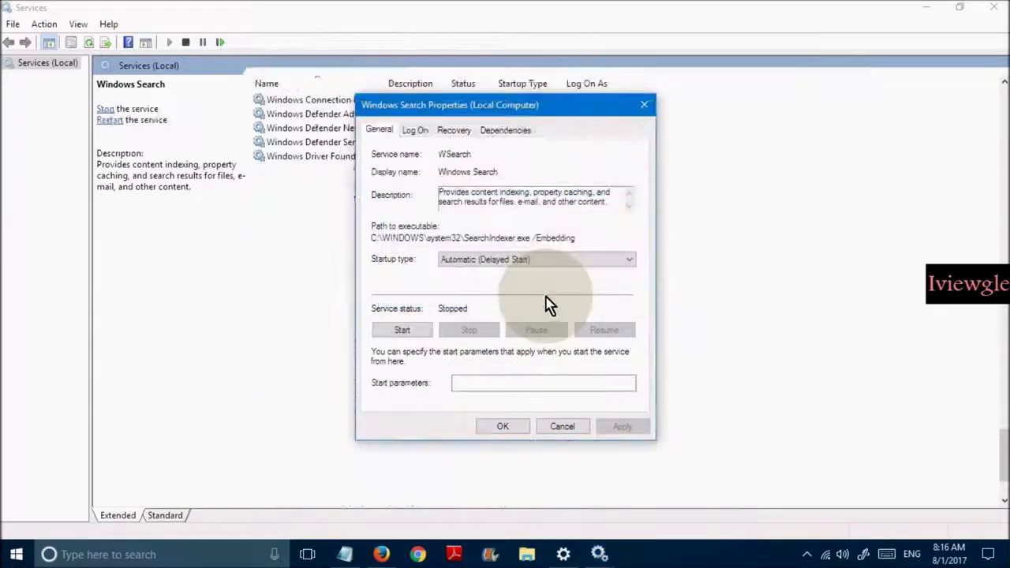
{"action": "left_click", "coordinate": [499, 261]}
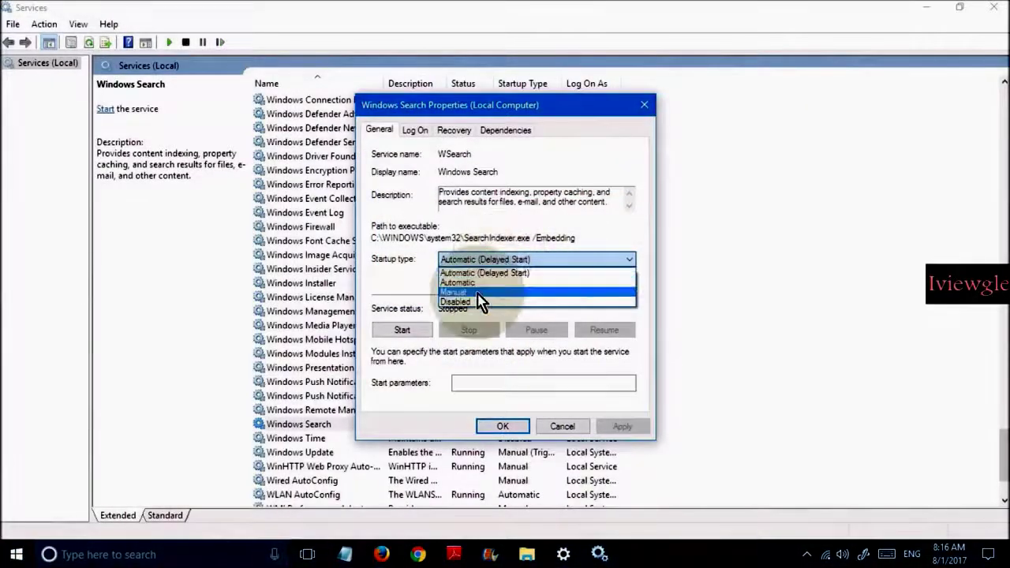
{"action": "left_click", "coordinate": [467, 301]}
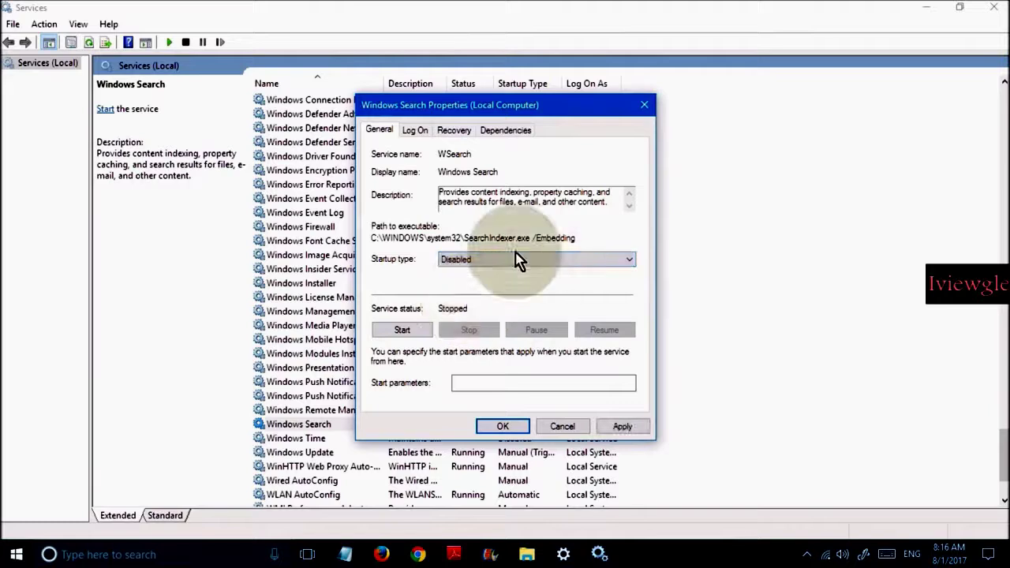
{"action": "left_click", "coordinate": [632, 430]}
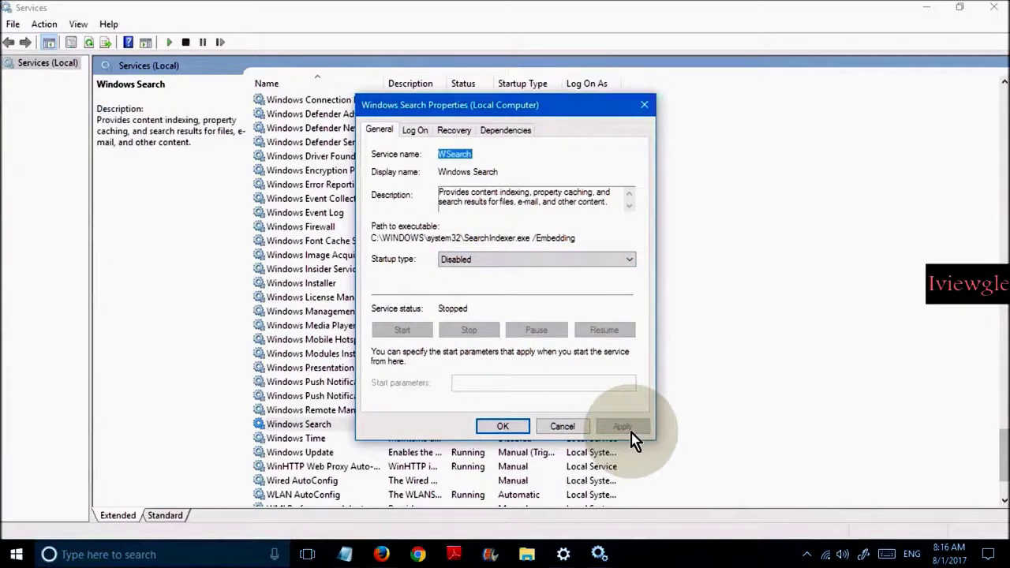
{"action": "left_click", "coordinate": [503, 427]}
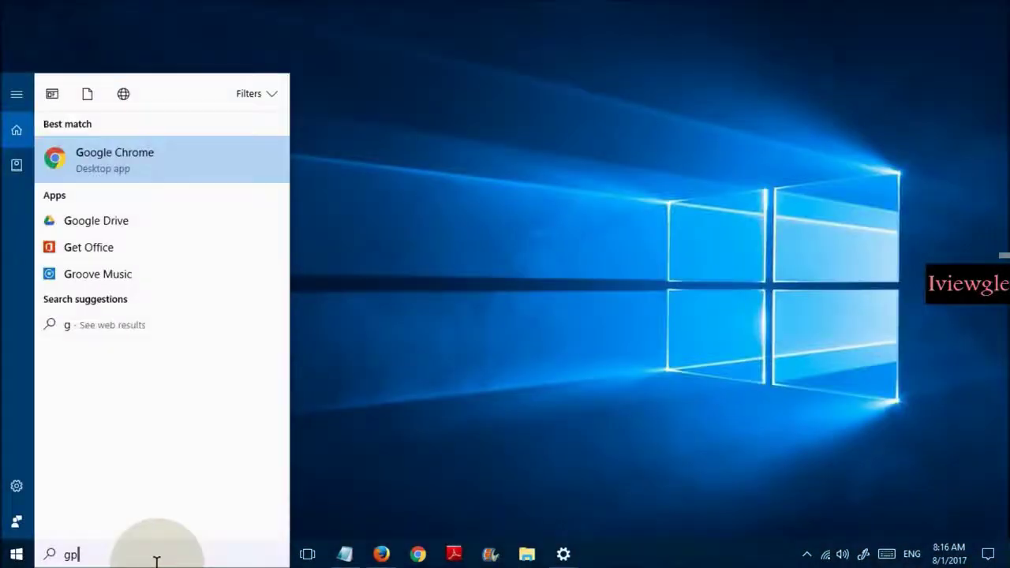
Search Windows for "gpedit.msc", open the Local Group Policy Editor and maximize its window
{"action": "type", "text": "pedit.msc"}
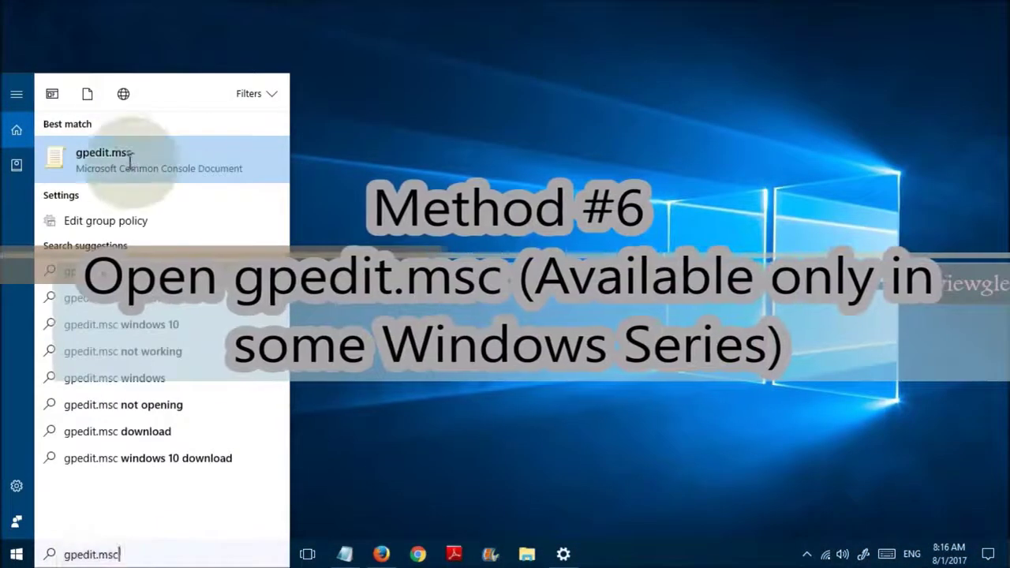
{"action": "right_click", "coordinate": [131, 161]}
{"action": "left_click", "coordinate": [162, 177]}
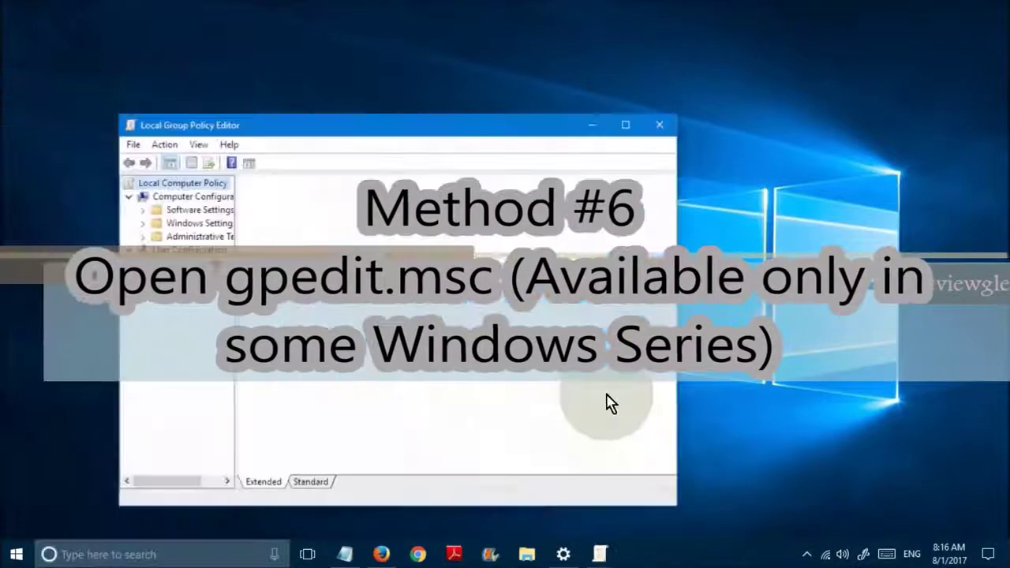
{"action": "left_click", "coordinate": [625, 125]}
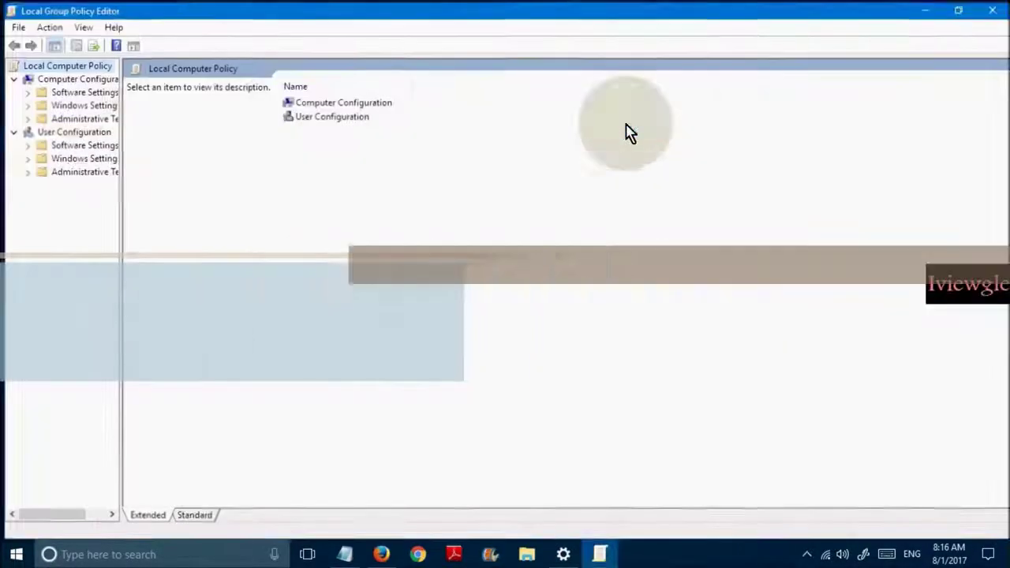
Open the Search policy folder within Windows Components, under Administrative Templates of Computer Configuration
{"action": "left_click", "coordinate": [83, 117]}
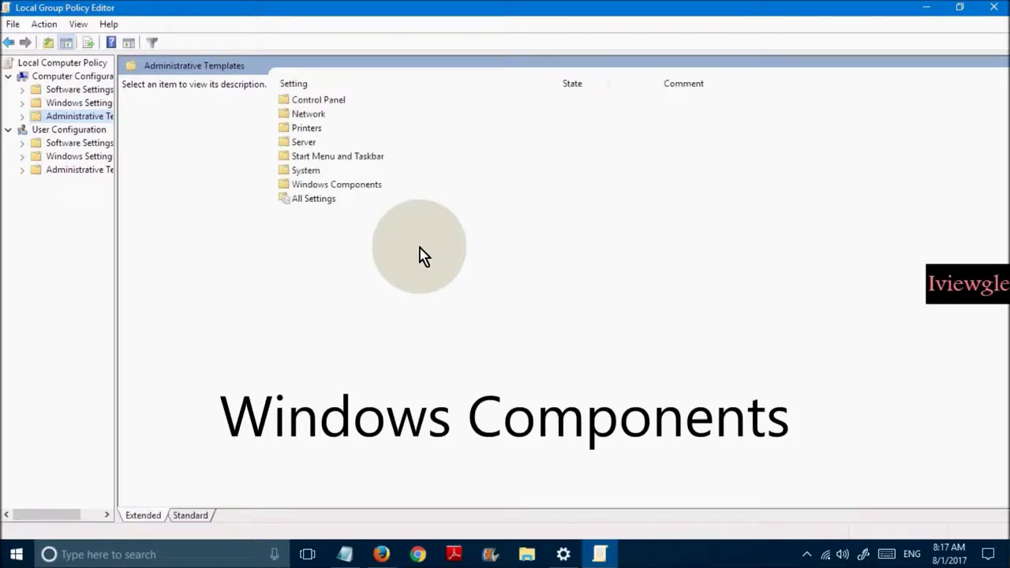
{"action": "left_click", "coordinate": [359, 186]}
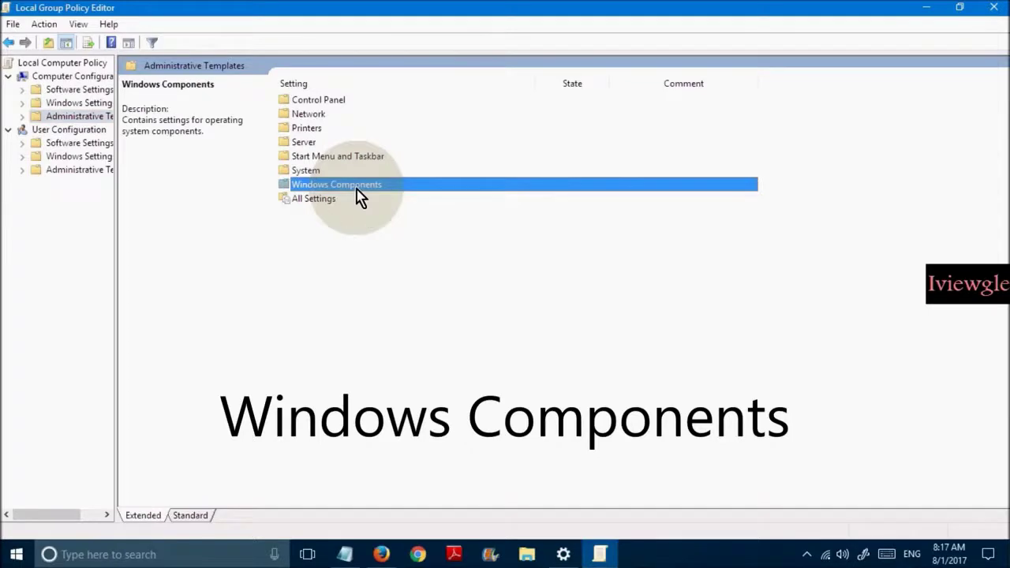
{"action": "double_click", "coordinate": [357, 191]}
{"action": "type", "text": "search"}
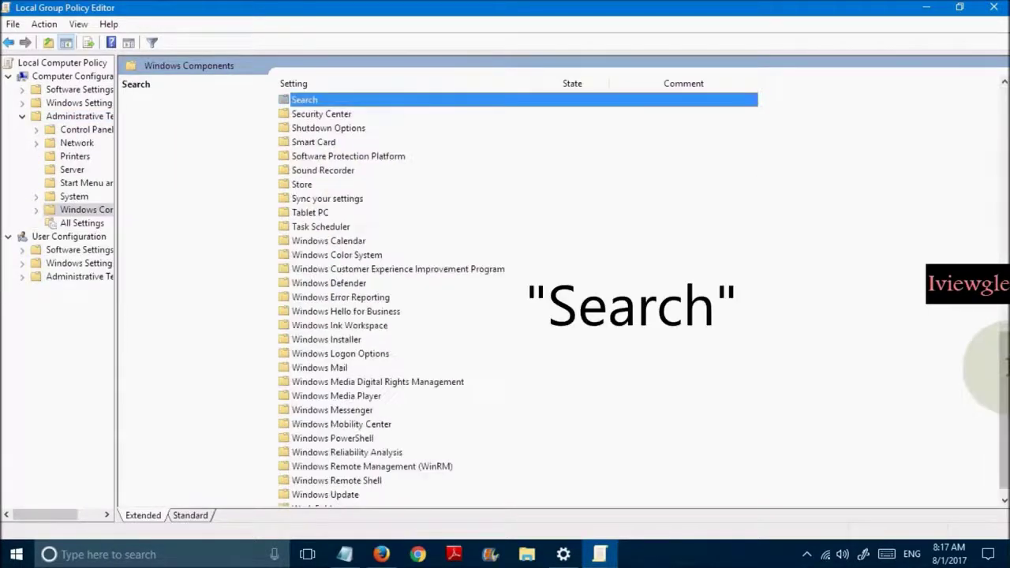
{"action": "scroll", "coordinate": [552, 367], "scroll_direction": "up", "scroll_amount": 7}
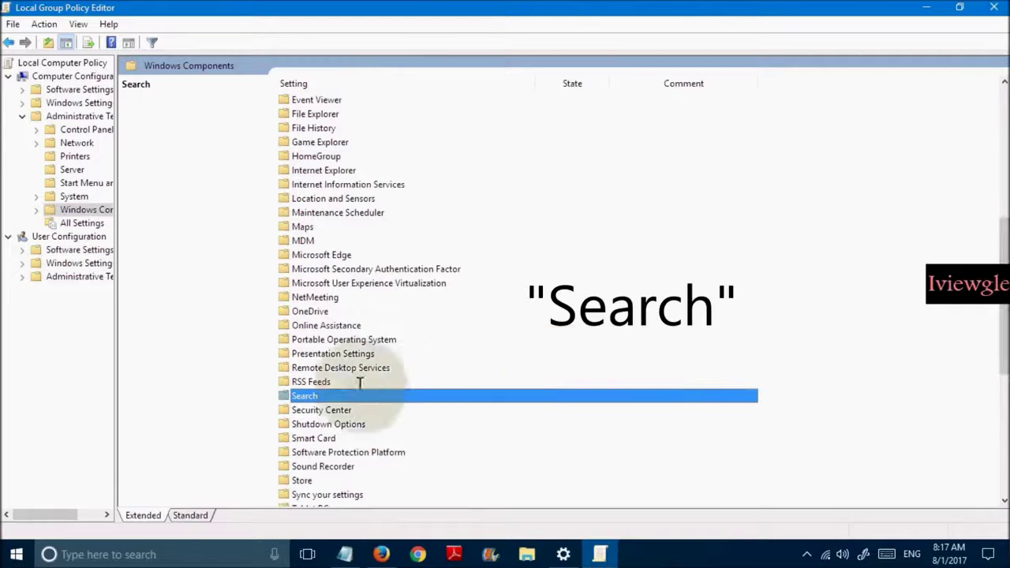
{"action": "left_click", "coordinate": [336, 381]}
{"action": "left_click", "coordinate": [322, 393]}
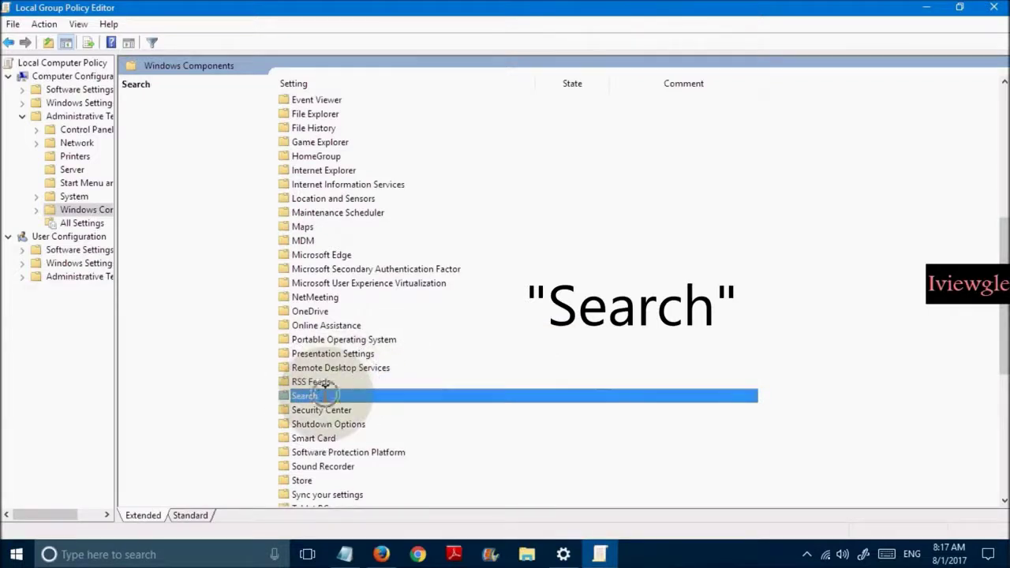
{"action": "double_click", "coordinate": [324, 394]}
Open the policy "Prevent indexing when running on battery power to conserve energy" and set it to Enabled
{"action": "left_click", "coordinate": [436, 297]}
{"action": "type", "text": "p"}
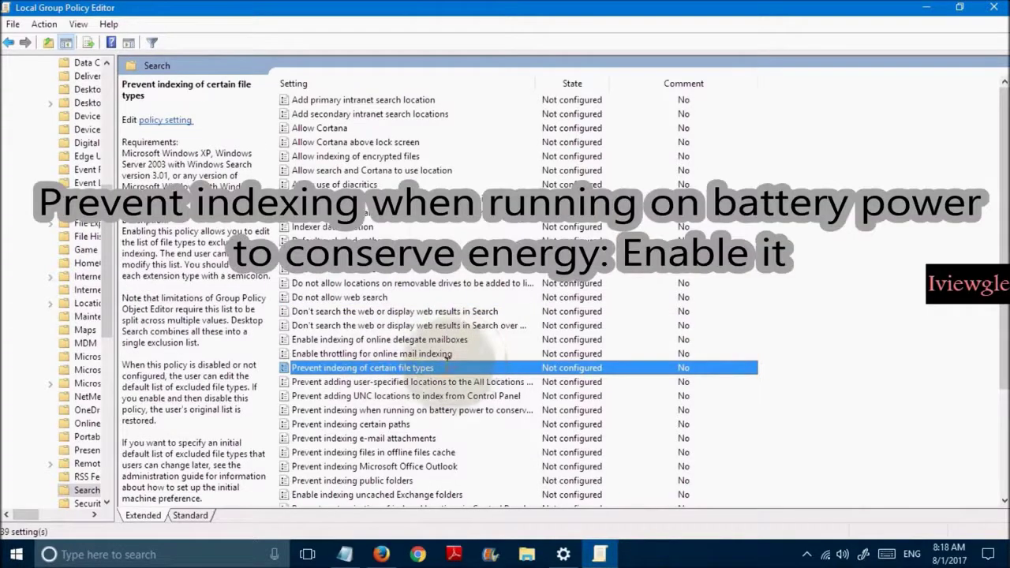
{"action": "left_click", "coordinate": [398, 410]}
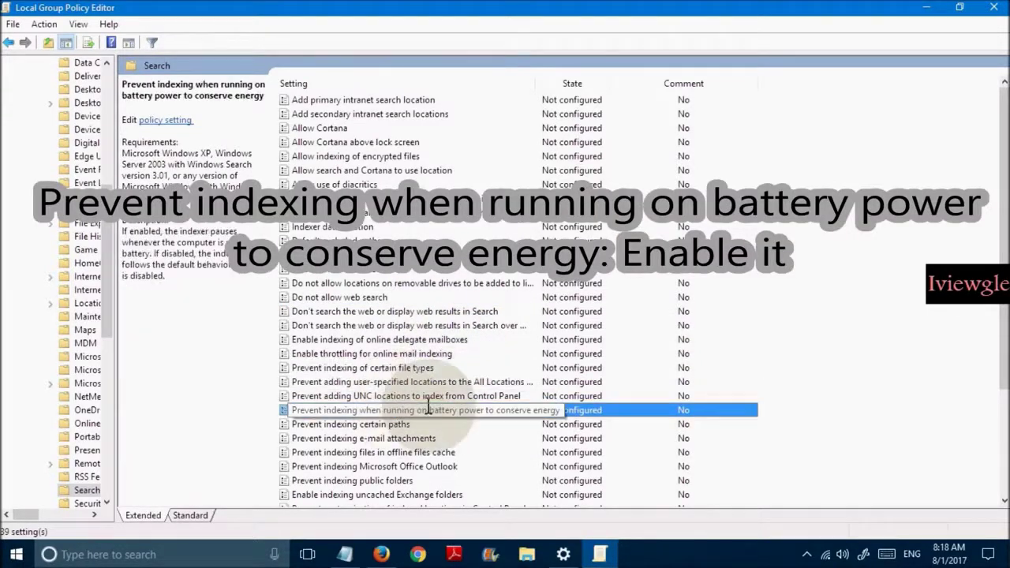
{"action": "double_click", "coordinate": [614, 410]}
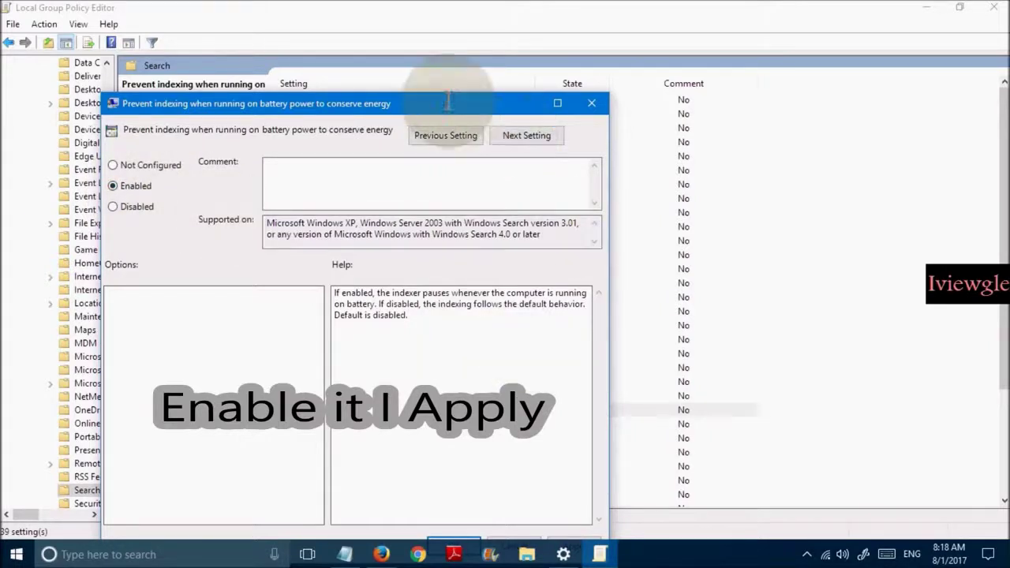
{"action": "left_click_drag", "start_coordinate": [446, 101], "coordinate": [463, 13]}
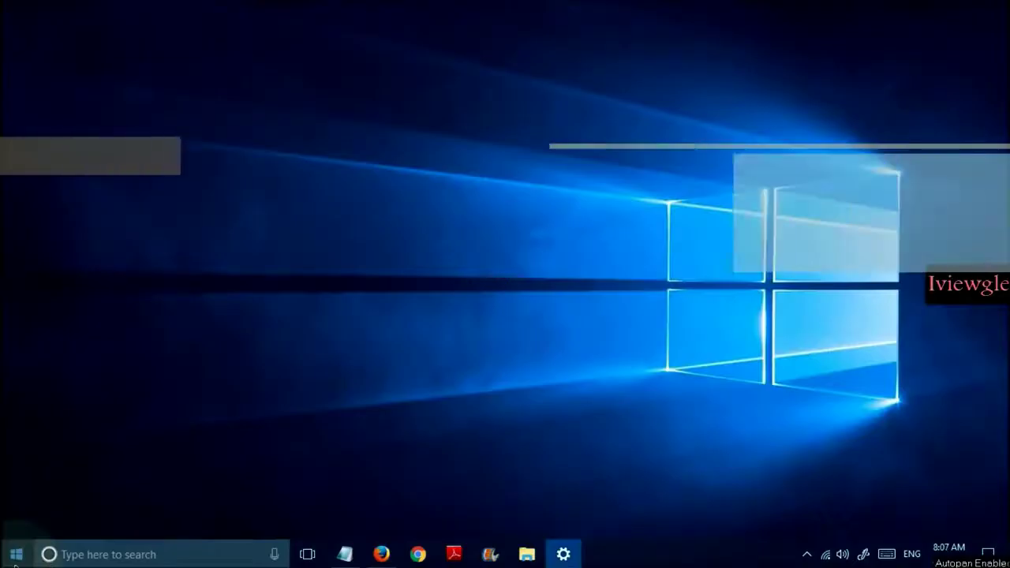
Open Command Prompt with administrator rights
{"action": "right_click", "coordinate": [15, 558]}
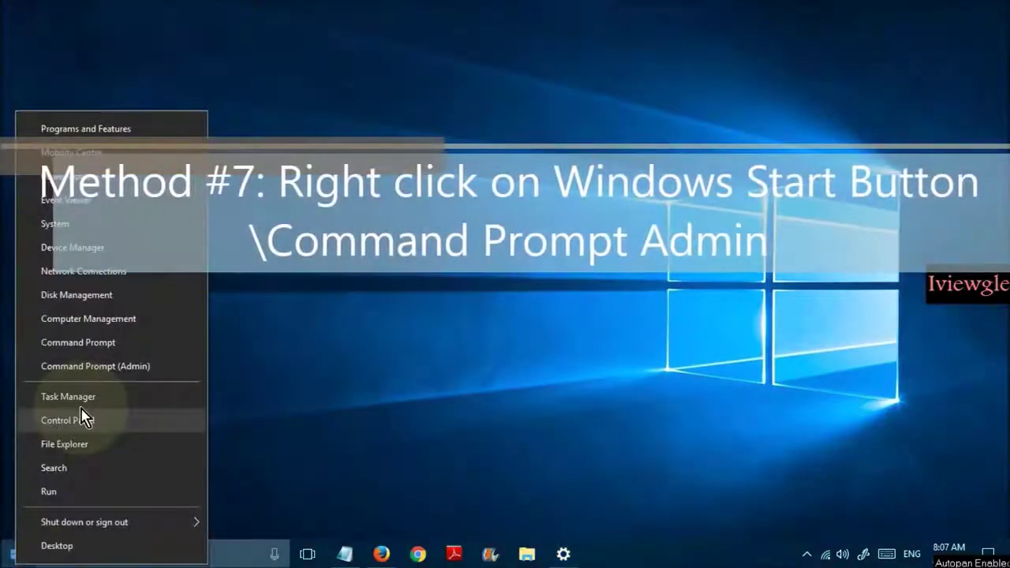
{"action": "left_click", "coordinate": [134, 368]}
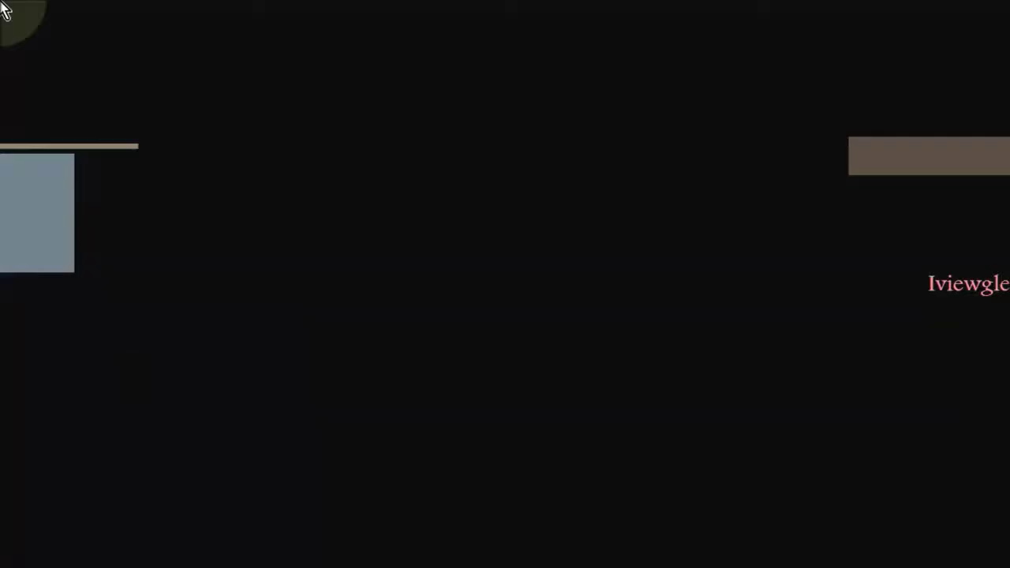